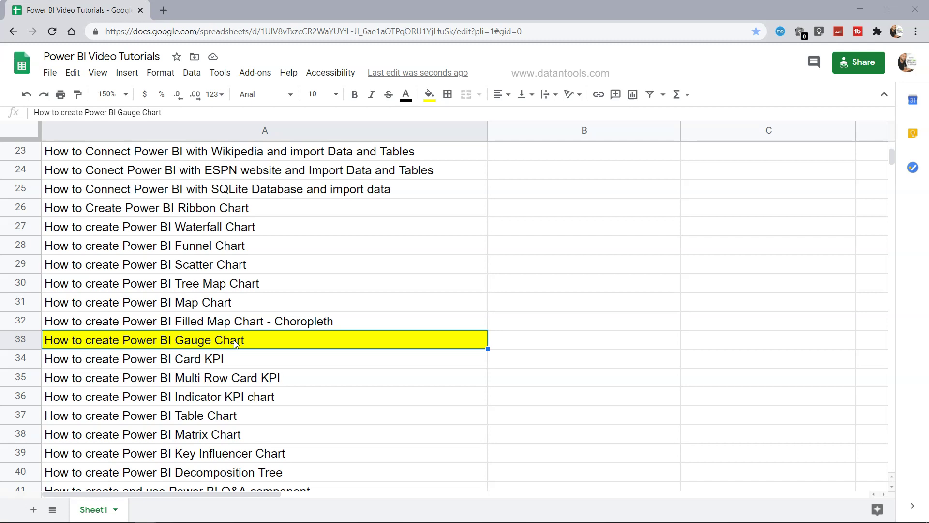
{"action": "scroll", "coordinate": [236, 343], "scroll_direction": "up", "scroll_amount": 6}
{"action": "scroll", "coordinate": [573, 320], "scroll_direction": "down", "scroll_amount": 6}
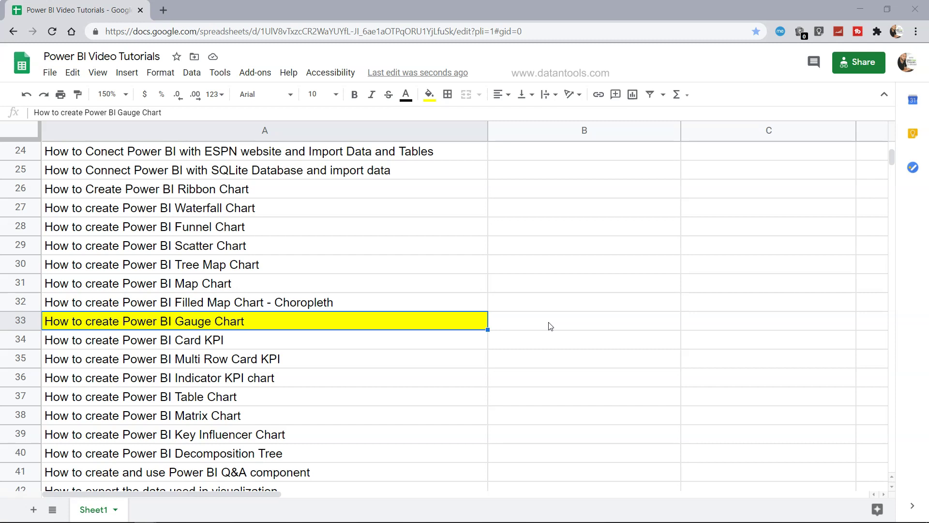
Step: Switch to Power BI Desktop, insert a gauge visual on the empty Guage page and enlarge it to about 598 by 564
{"action": "key", "text": "alt+Tab"}
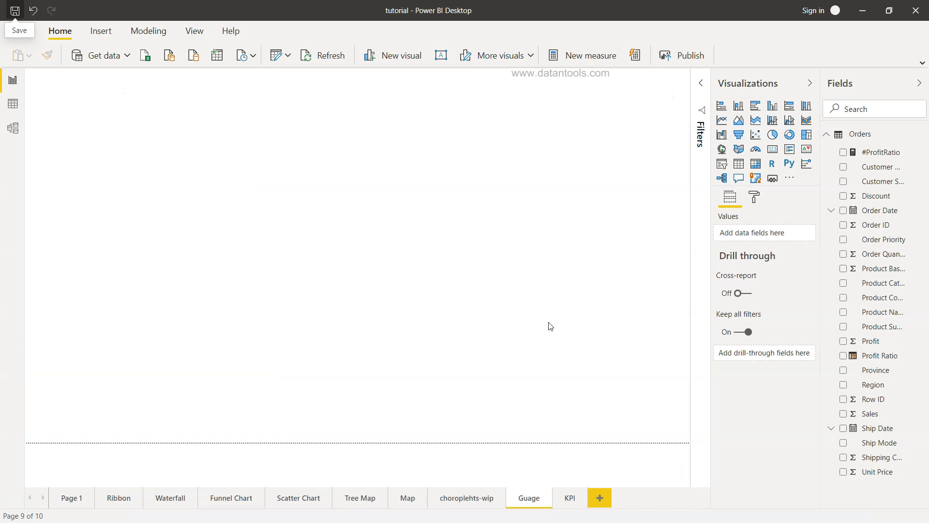
{"action": "left_click", "coordinate": [756, 151]}
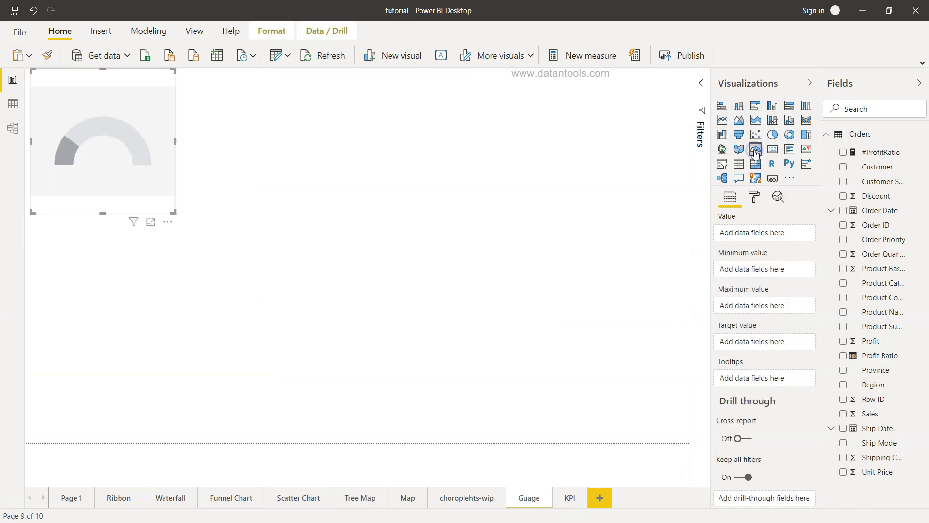
{"action": "left_click_drag", "start_coordinate": [173, 212], "coordinate": [339, 359]}
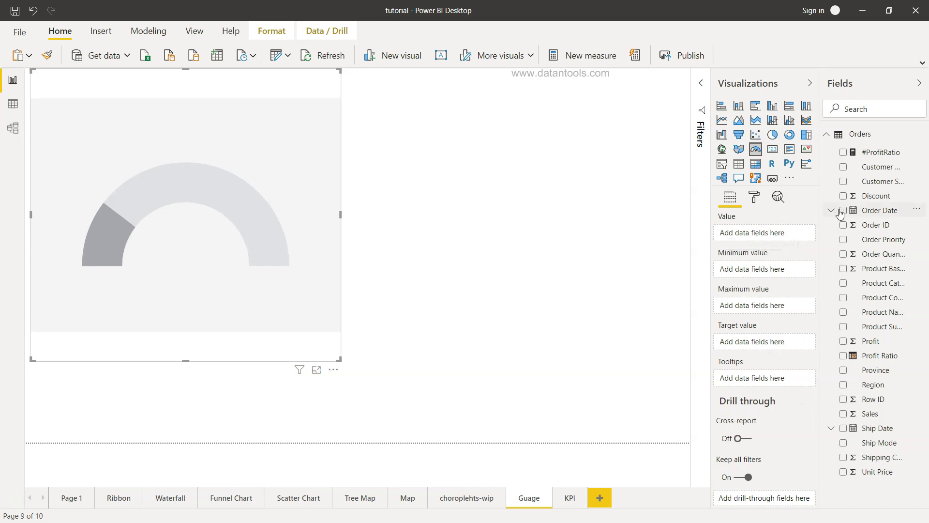
Step: Assign the Discount field as the gauge's value and aggregate it as Average
{"action": "left_click_drag", "start_coordinate": [871, 196], "coordinate": [778, 234]}
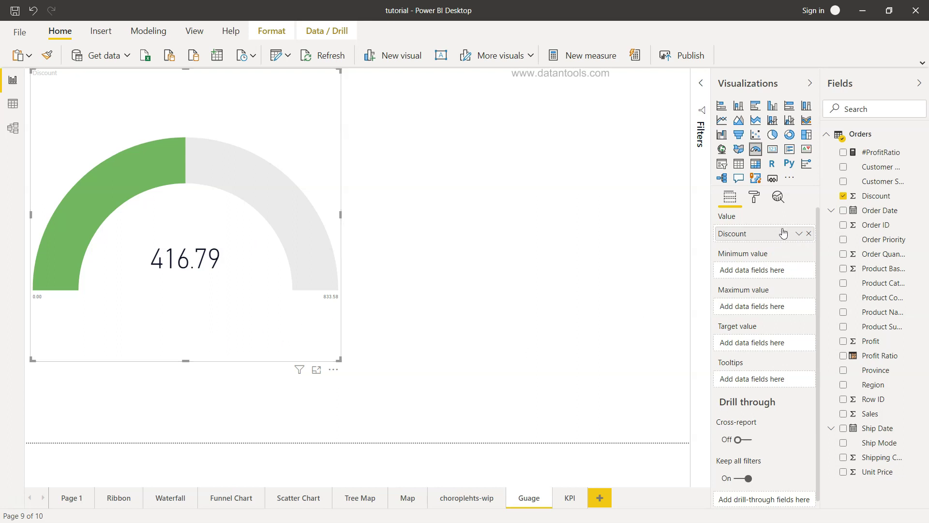
{"action": "left_click", "coordinate": [799, 233]}
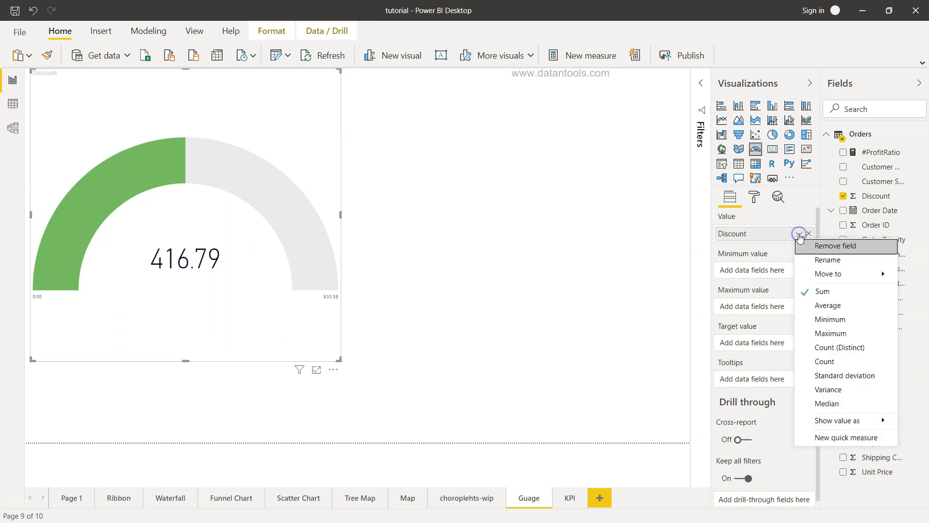
{"action": "left_click", "coordinate": [823, 306]}
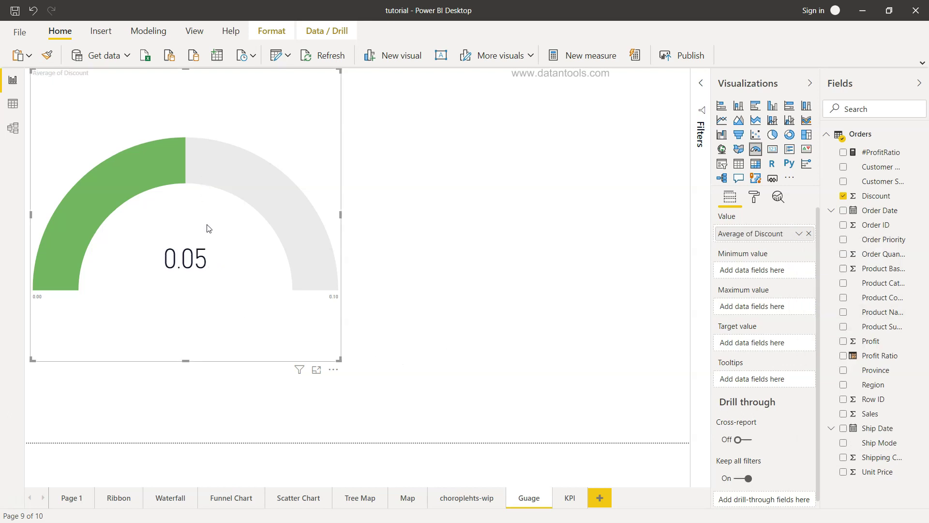
{"action": "mouse_move", "coordinate": [204, 269]}
Step: Add a slicer based on the product category field and place it beside the upper half of the gauge
{"action": "left_click", "coordinate": [602, 277]}
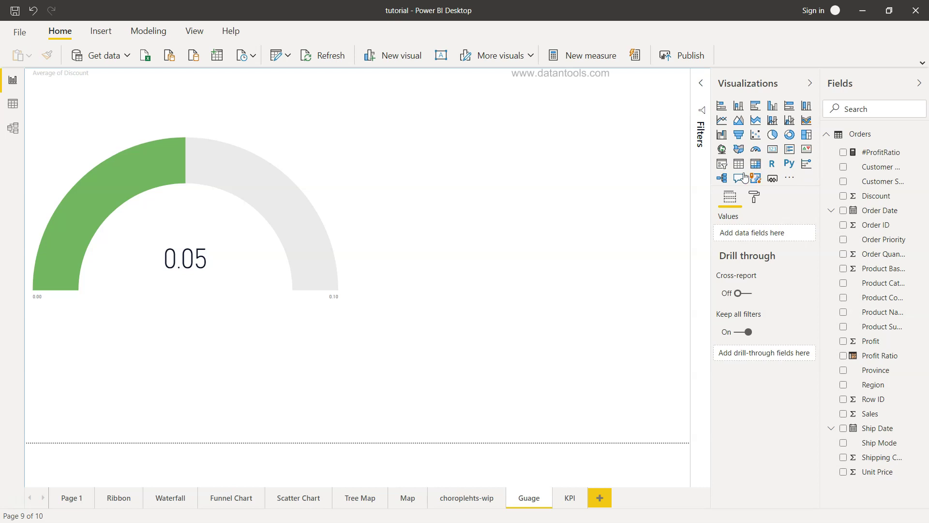
{"action": "left_click", "coordinate": [722, 164]}
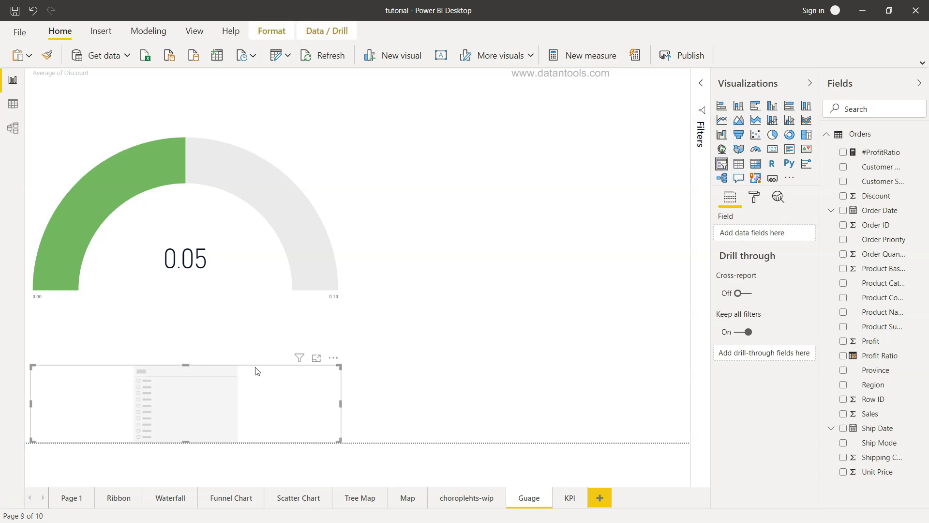
{"action": "left_click_drag", "start_coordinate": [268, 386], "coordinate": [611, 153]}
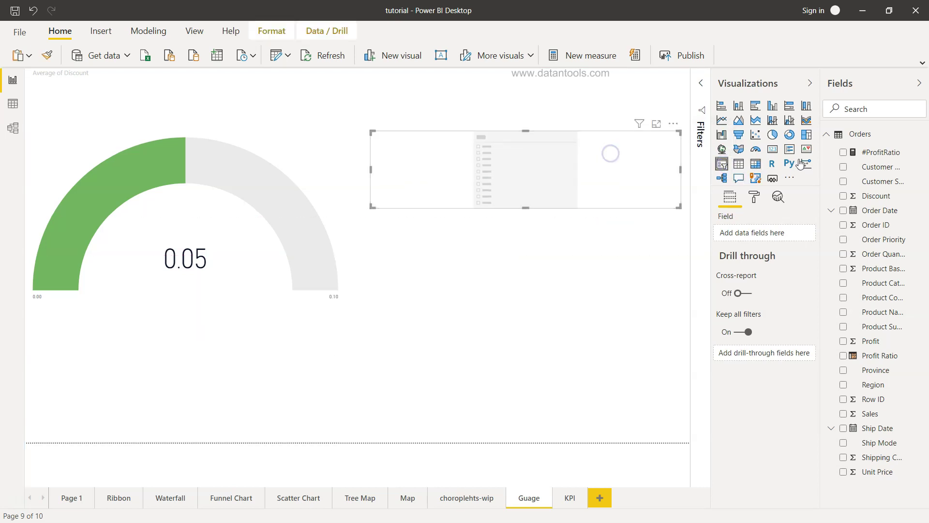
{"action": "left_click", "coordinate": [843, 283]}
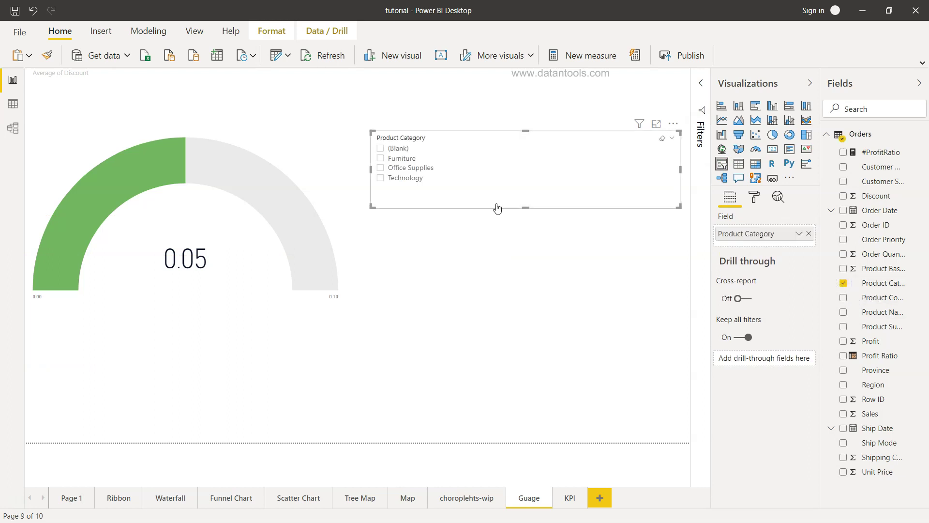
Step: Filter the page by Furniture, Office Supplies and Technology in turn, leaving Technology selected in the slicer
{"action": "left_click", "coordinate": [387, 159]}
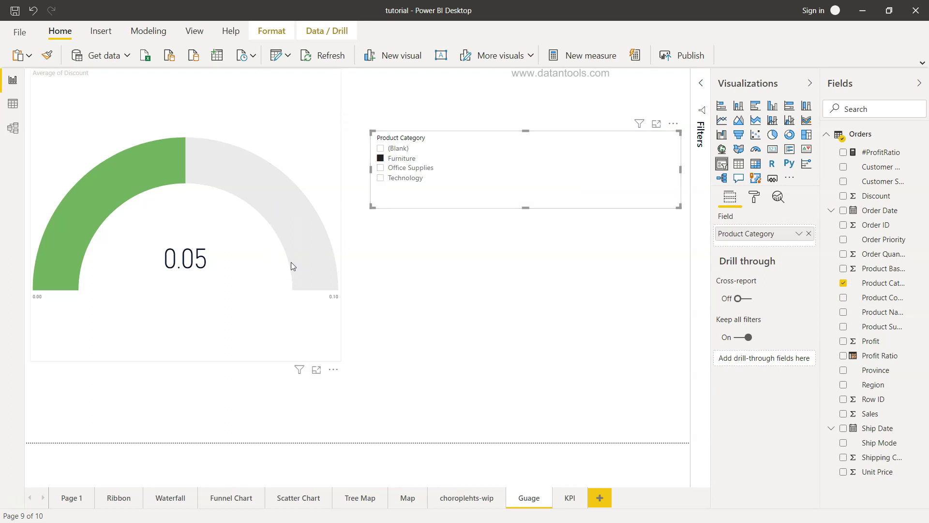
{"action": "left_click", "coordinate": [413, 171]}
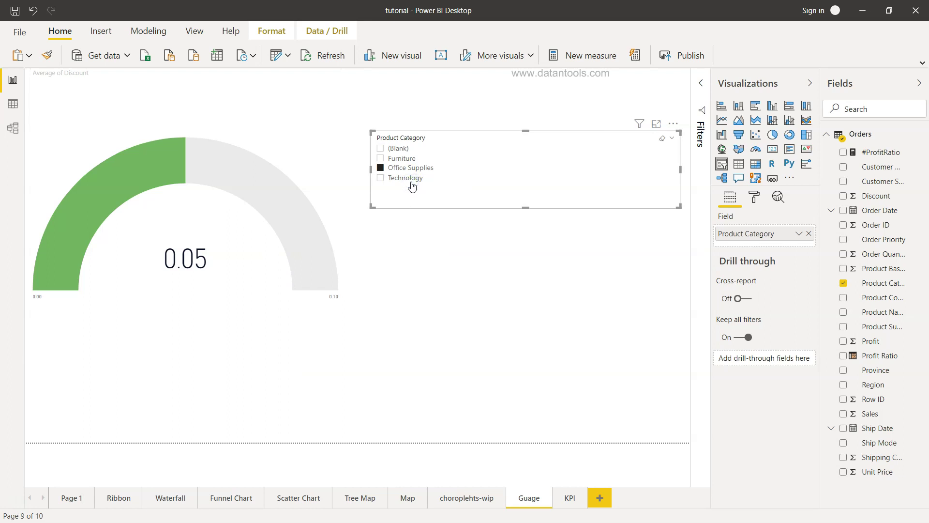
{"action": "left_click", "coordinate": [380, 178]}
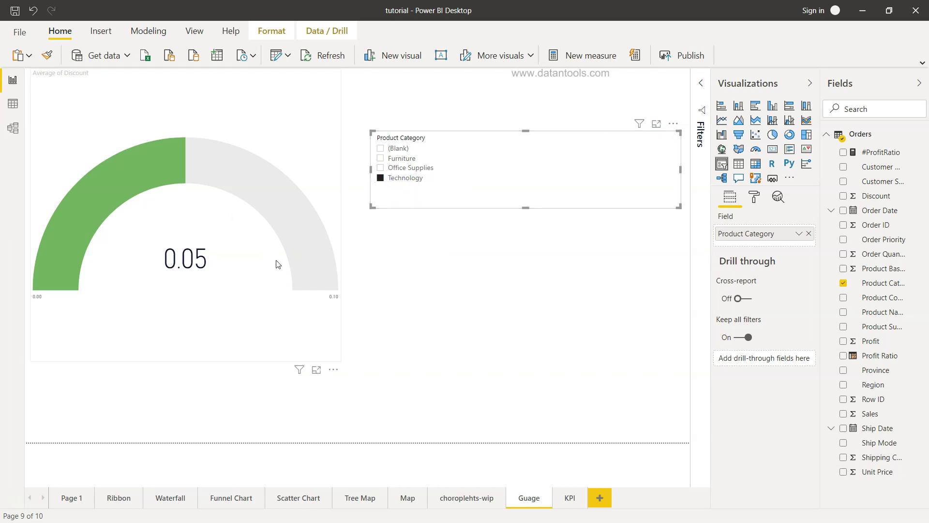
Step: Assign Discount as the gauge's minimum value and aggregate it as Minimum
{"action": "left_click", "coordinate": [308, 324]}
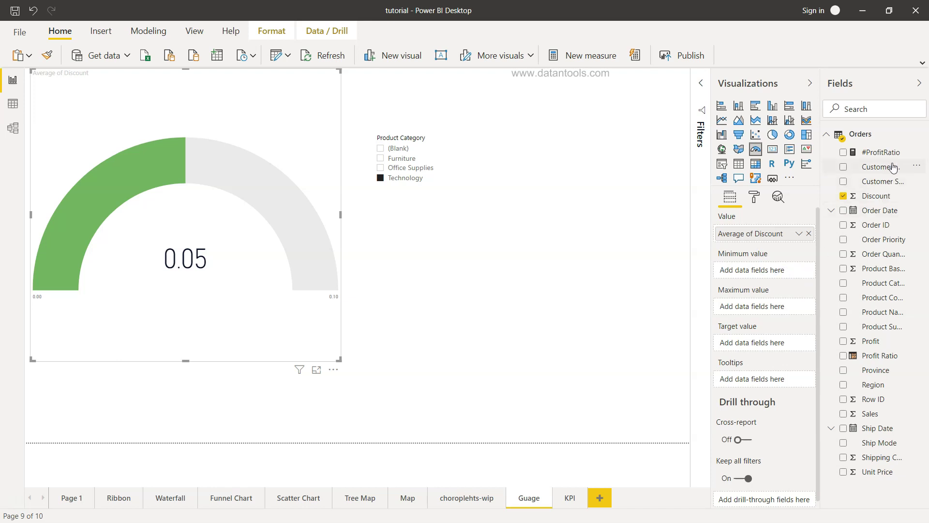
{"action": "left_click_drag", "start_coordinate": [892, 196], "coordinate": [780, 278]}
{"action": "left_click", "coordinate": [799, 271]}
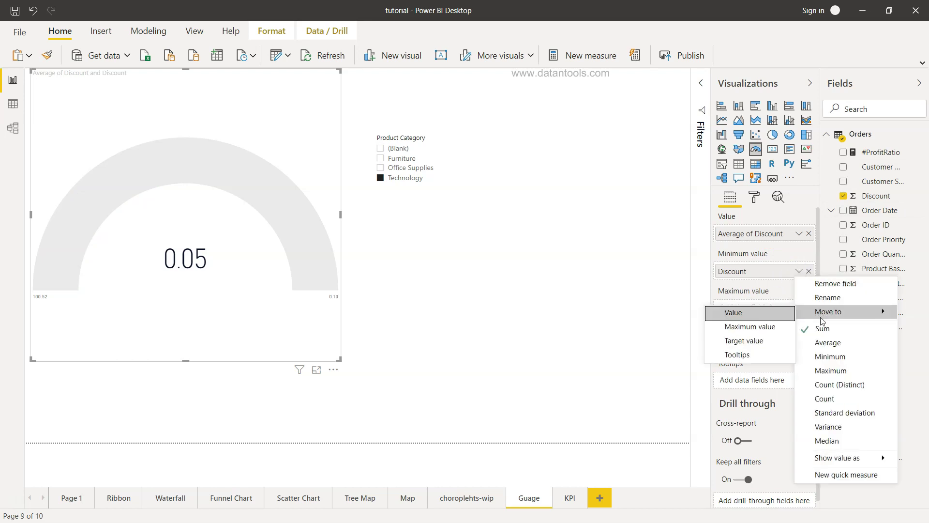
{"action": "left_click", "coordinate": [825, 357]}
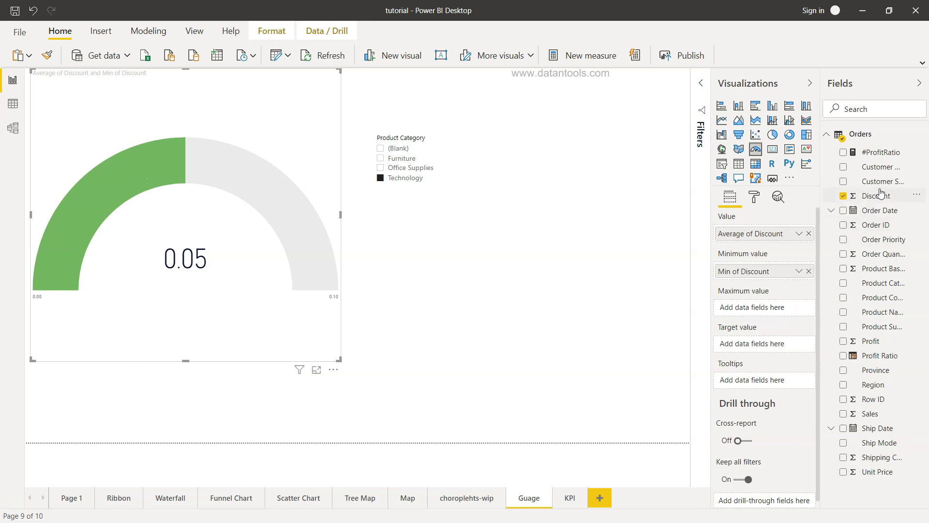
Step: Assign Discount as the gauge's maximum value and aggregate it as Maximum
{"action": "left_click_drag", "start_coordinate": [880, 194], "coordinate": [772, 307]}
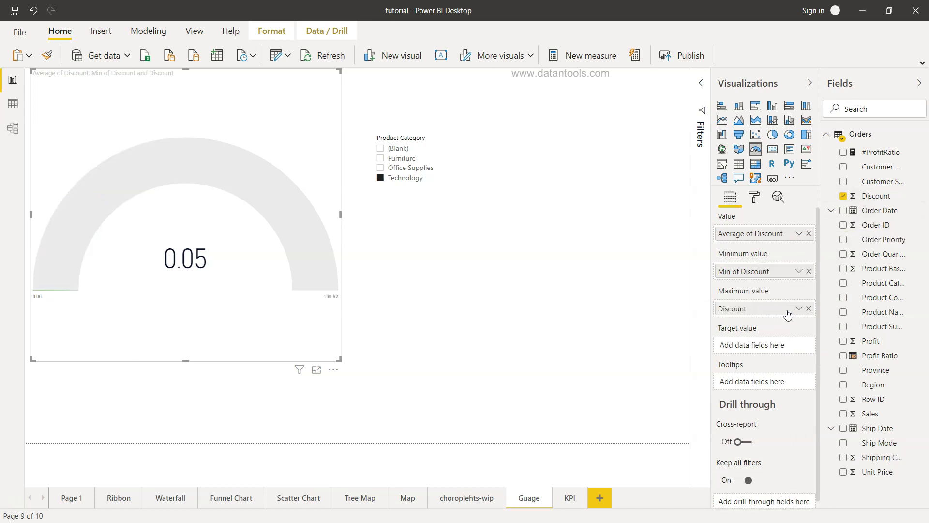
{"action": "left_click", "coordinate": [801, 308]}
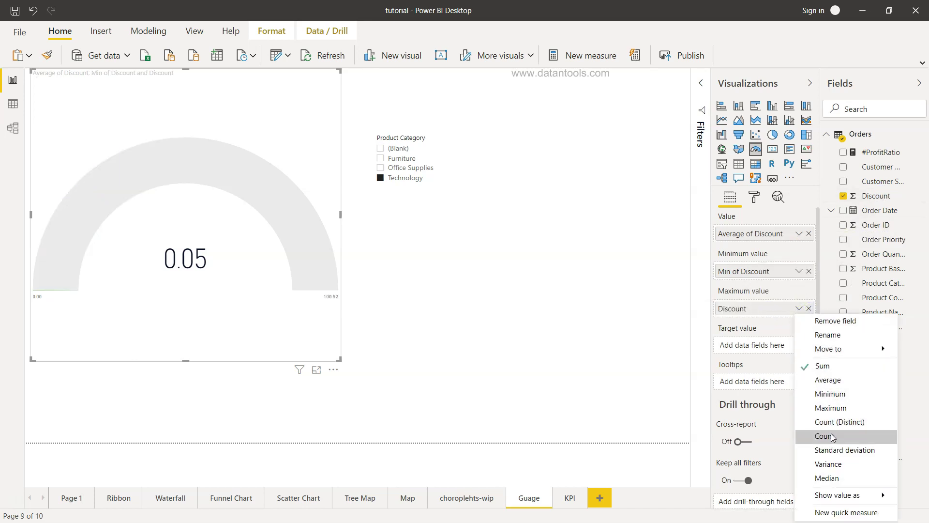
{"action": "left_click", "coordinate": [834, 409]}
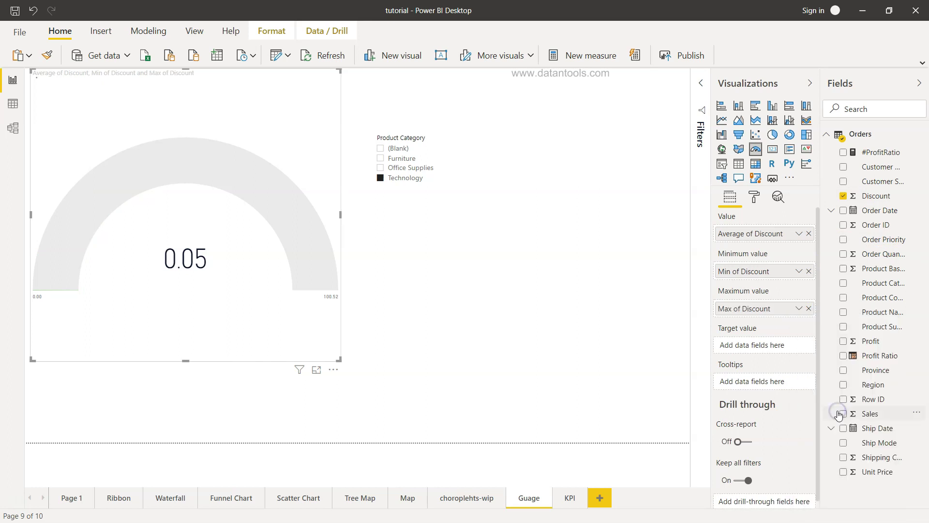
{"action": "left_click", "coordinate": [749, 351]}
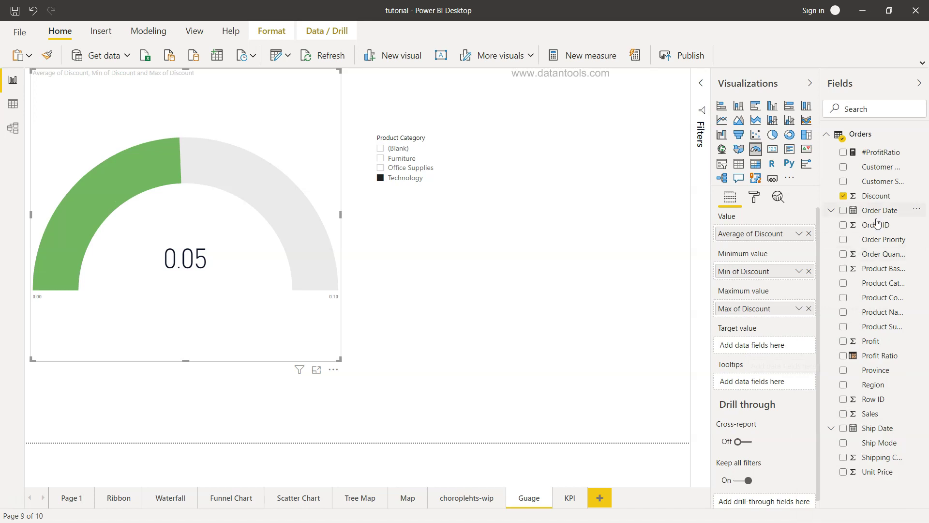
Step: Assign Discount as the gauge's target value and aggregate it as Median
{"action": "left_click_drag", "start_coordinate": [887, 199], "coordinate": [773, 346]}
{"action": "left_click", "coordinate": [800, 345]}
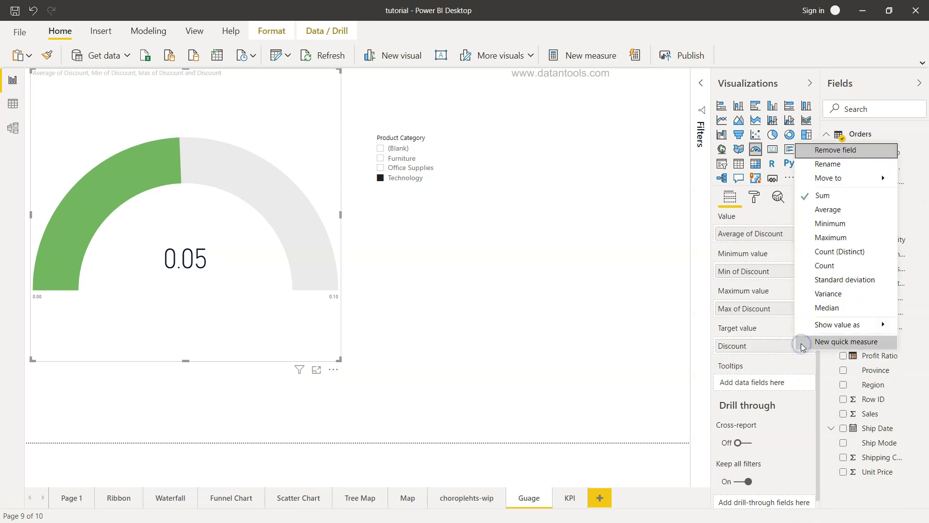
{"action": "left_click", "coordinate": [832, 308]}
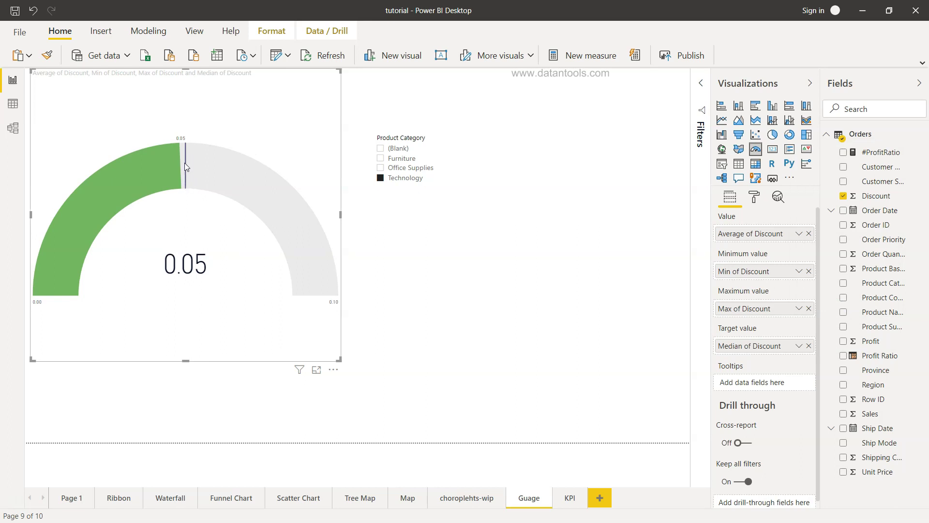
{"action": "mouse_move", "coordinate": [186, 165]}
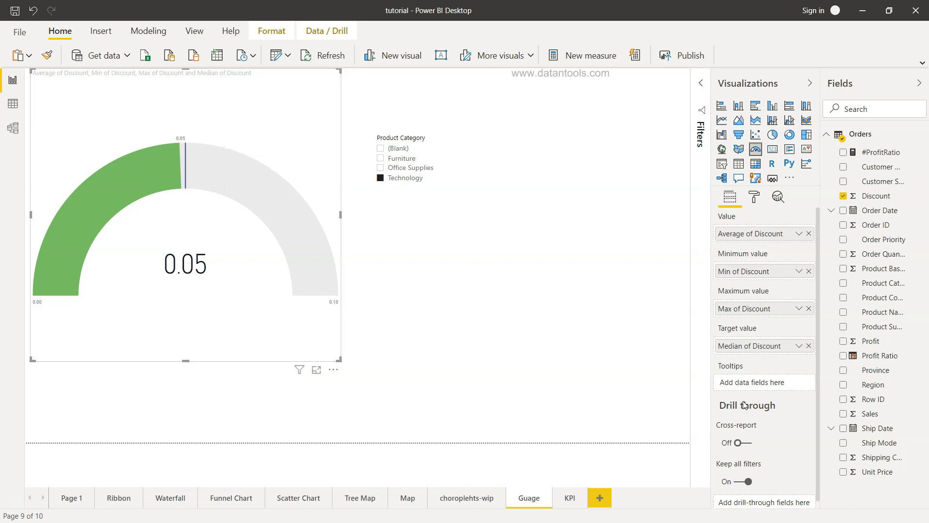
Step: Examine the gauge's formatting options for the gauge axis, data labels, data colors and general position and size
{"action": "left_click", "coordinate": [753, 193]}
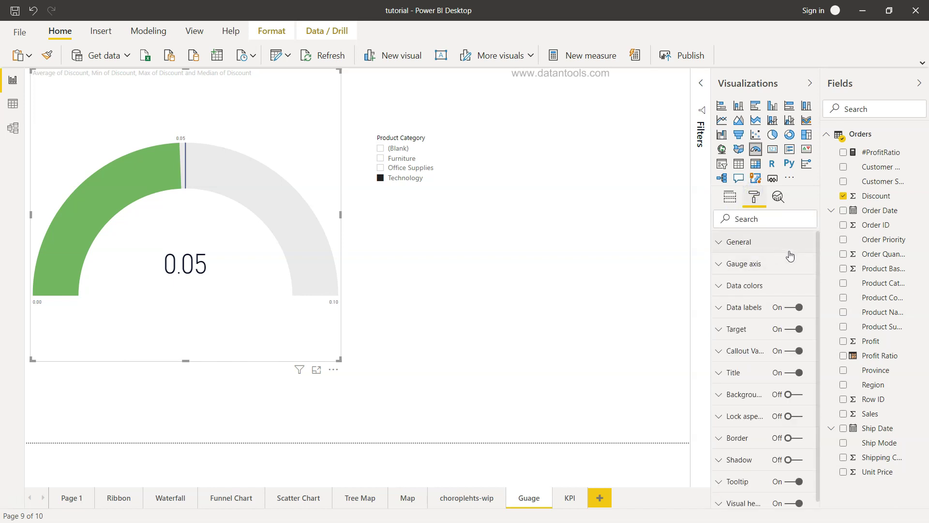
{"action": "left_click", "coordinate": [726, 271]}
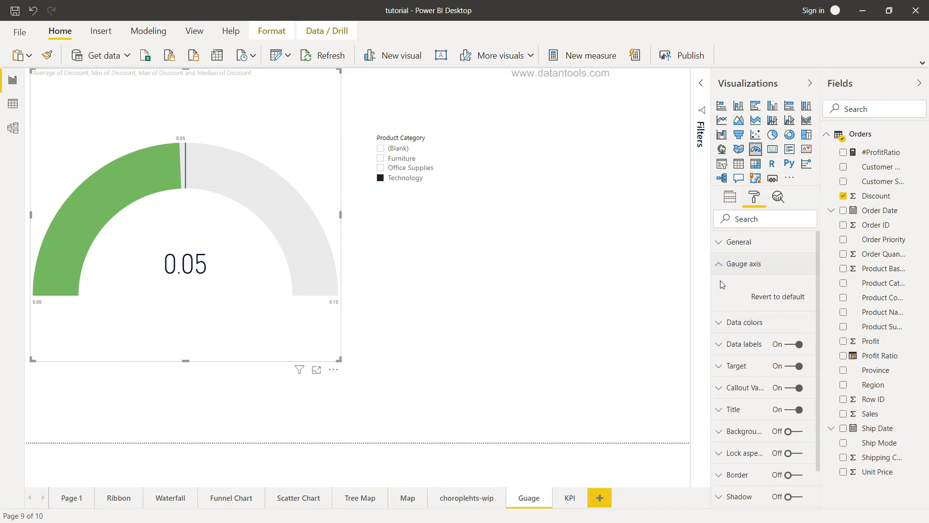
{"action": "left_click", "coordinate": [722, 263]}
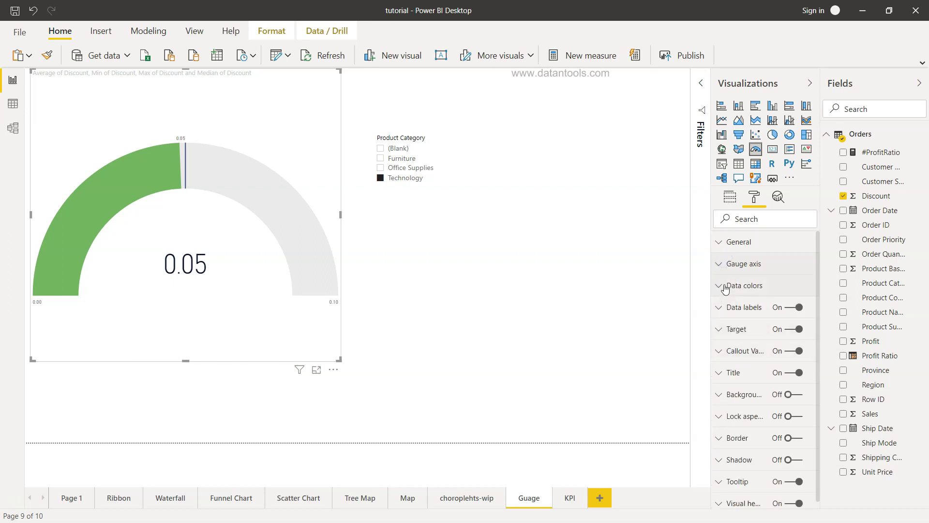
{"action": "left_click", "coordinate": [722, 306]}
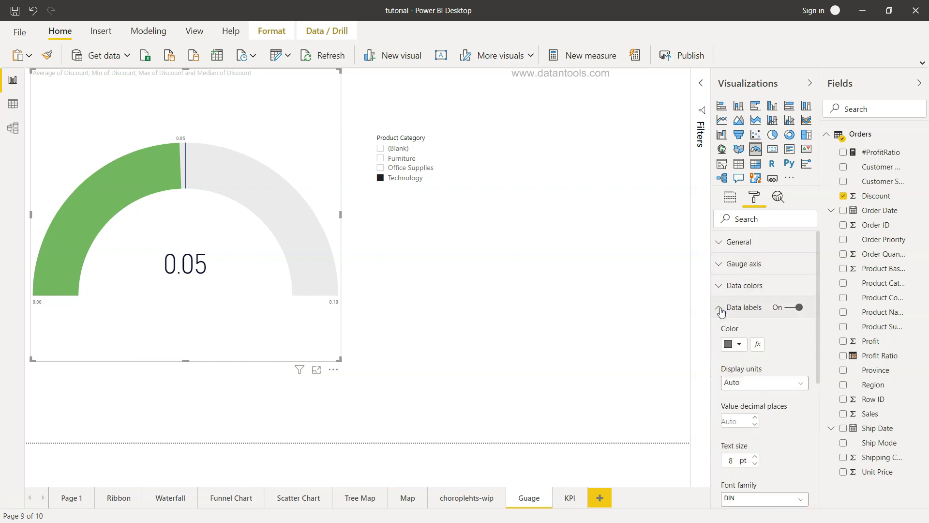
{"action": "scroll", "coordinate": [786, 380], "scroll_direction": "down", "scroll_amount": 3}
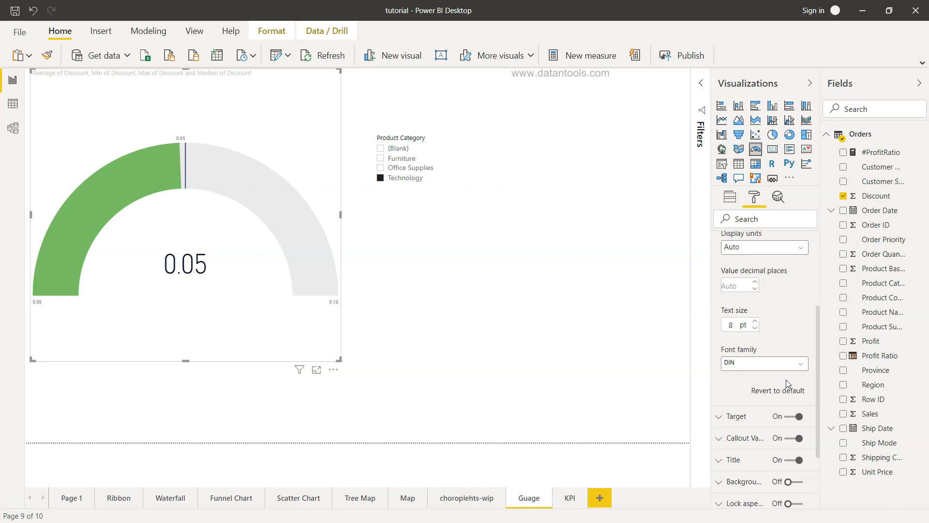
{"action": "scroll", "coordinate": [786, 380], "scroll_direction": "up", "scroll_amount": 1}
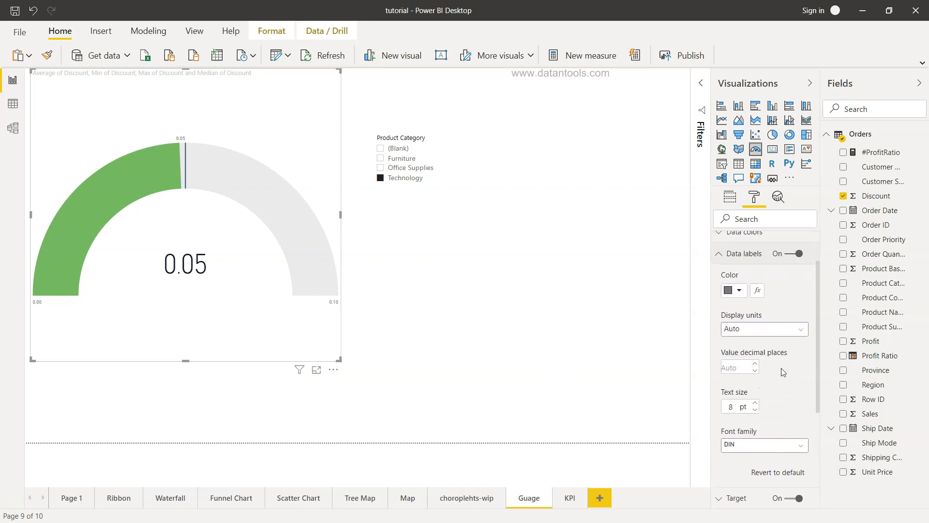
{"action": "scroll", "coordinate": [783, 372], "scroll_direction": "up", "scroll_amount": 1}
{"action": "left_click", "coordinate": [719, 269]}
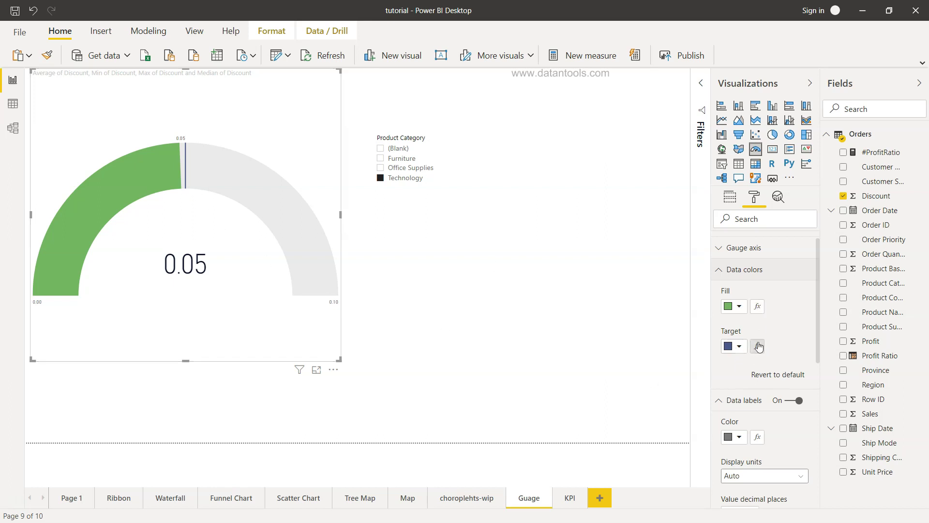
{"action": "scroll", "coordinate": [758, 344], "scroll_direction": "up", "scroll_amount": 1}
{"action": "left_click", "coordinate": [723, 242]}
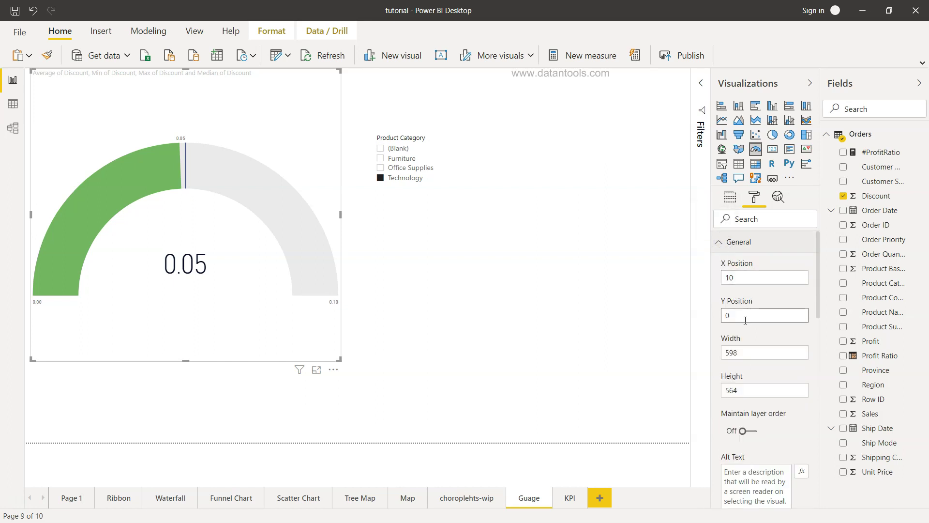
Step: Remove the Discount fields from the gauge's minimum, maximum and target values, keeping only the average as its value
{"action": "left_click", "coordinate": [730, 197]}
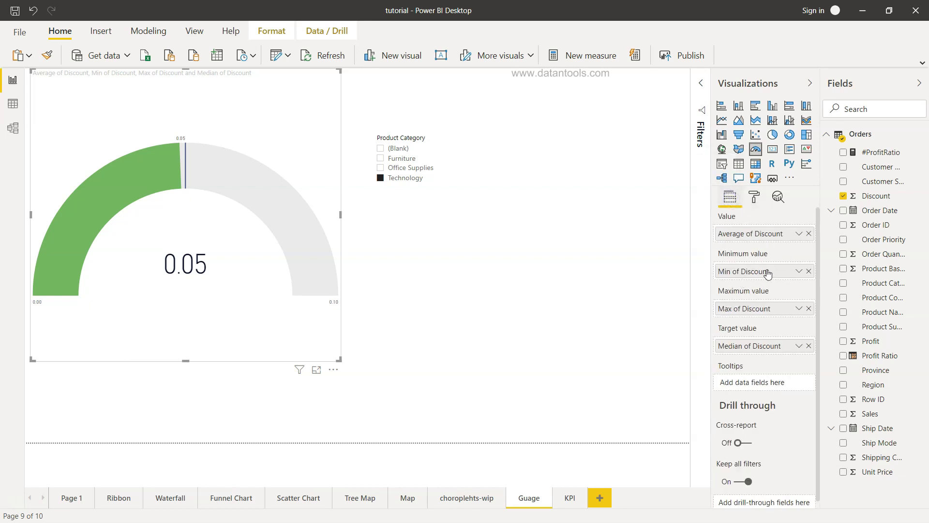
{"action": "left_click", "coordinate": [809, 271]}
{"action": "left_click", "coordinate": [811, 308]}
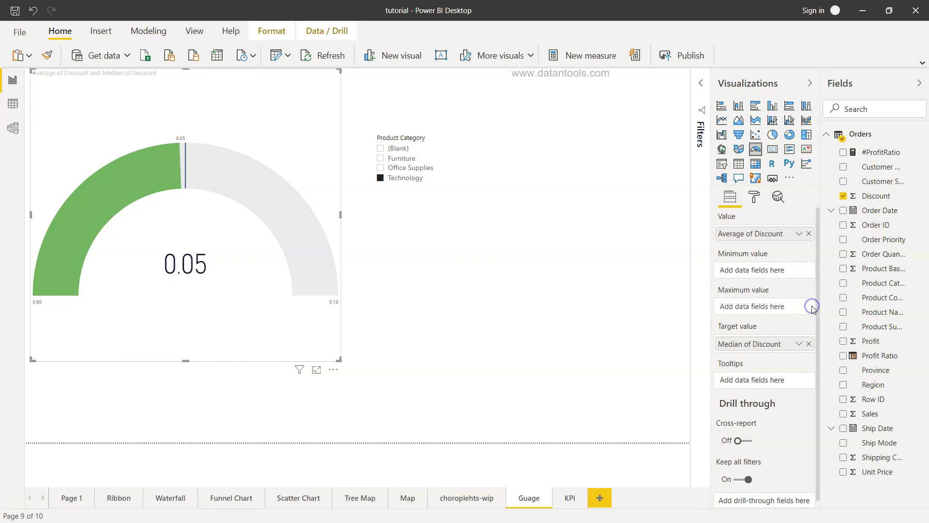
{"action": "left_click", "coordinate": [809, 344]}
Step: Set the gauge axis to a minimum of 0, a maximum of .20 and a target of .10
{"action": "left_click", "coordinate": [756, 202]}
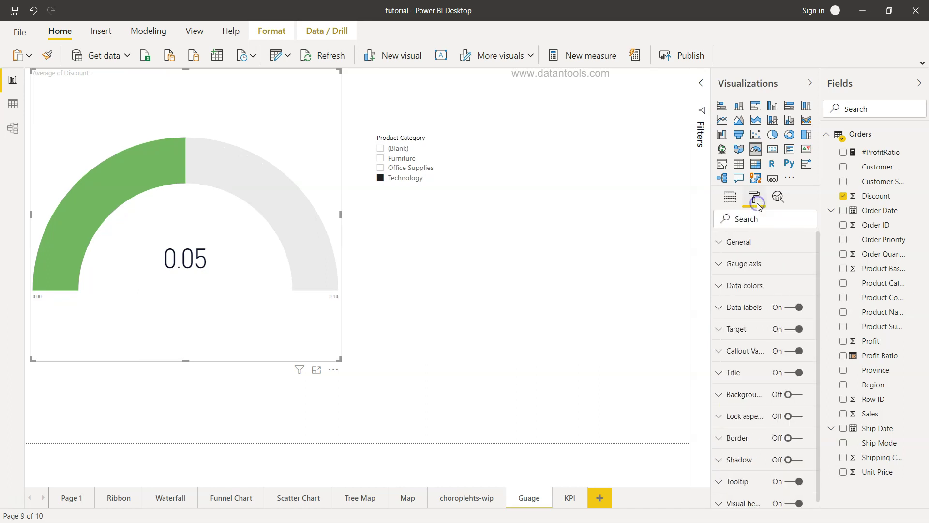
{"action": "left_click", "coordinate": [727, 266]}
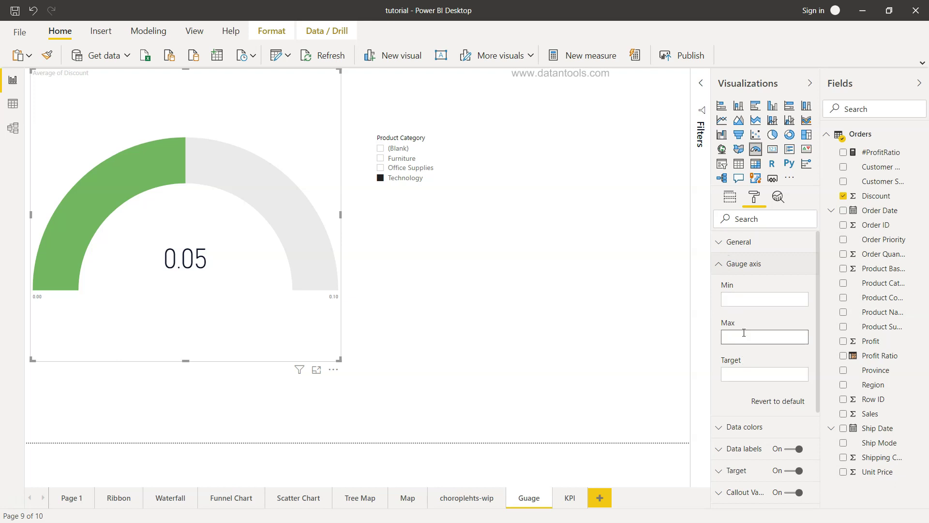
{"action": "left_click", "coordinate": [750, 300]}
{"action": "type", "text": "0"}
{"action": "key", "text": "Tab"}
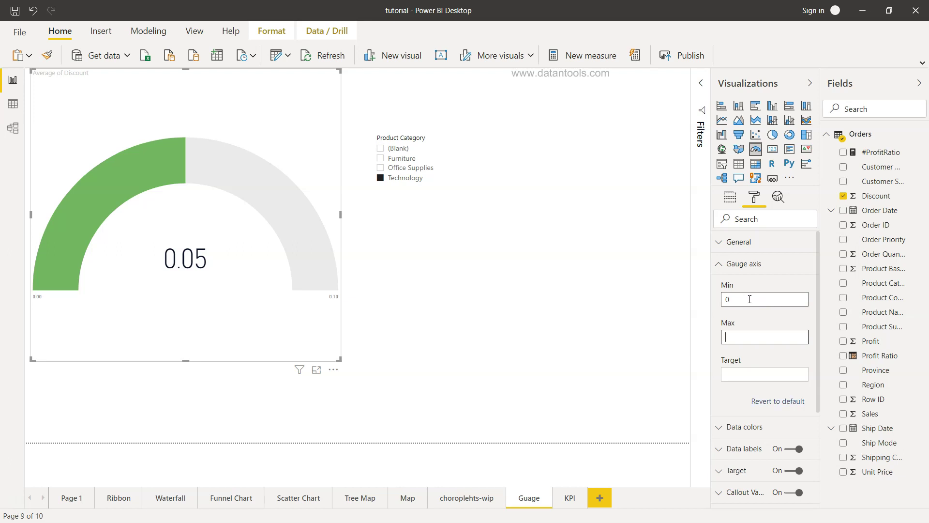
{"action": "type", "text": ".20"}
{"action": "key", "text": "Tab"}
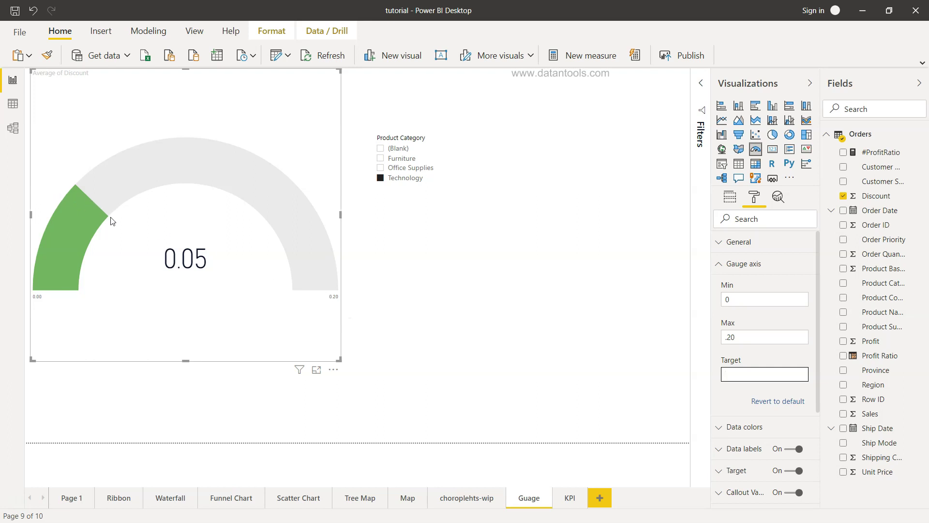
{"action": "type", "text": ".10"}
{"action": "key", "text": "Tab"}
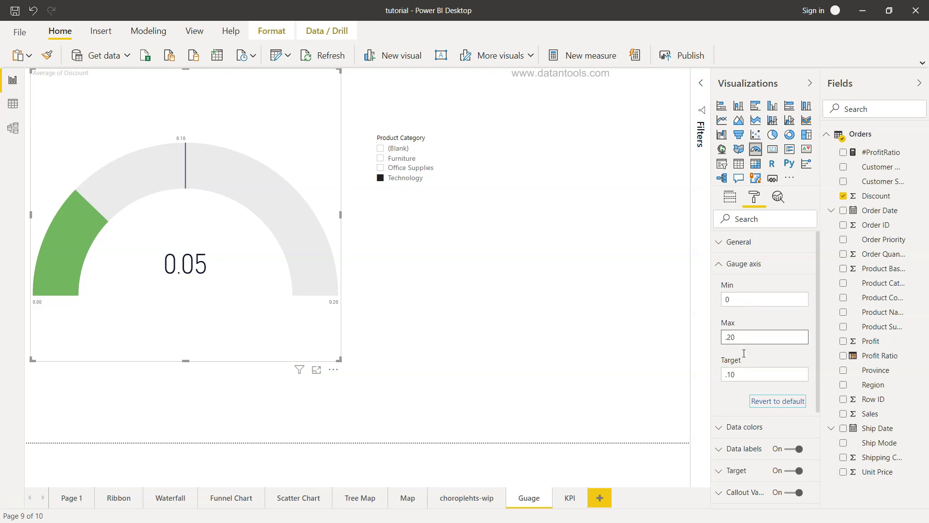
Step: Review the gauge's field assignments, gauge axis values and target formatting options, and deselect the gauge
{"action": "left_click", "coordinate": [730, 196]}
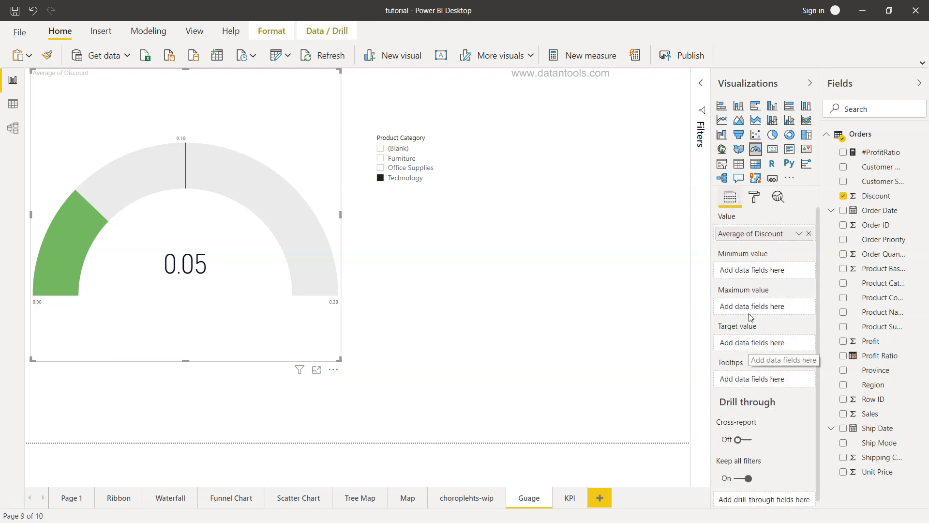
{"action": "left_click", "coordinate": [754, 197]}
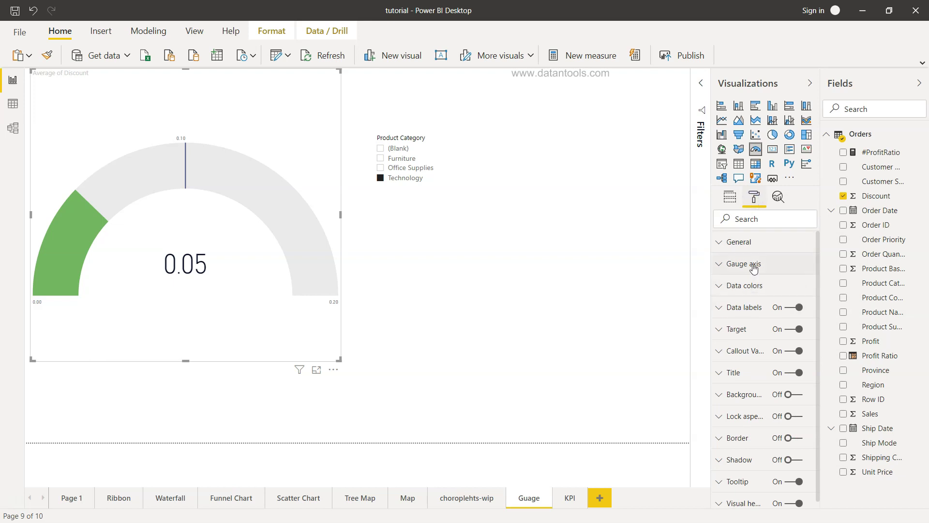
{"action": "left_click", "coordinate": [754, 264]}
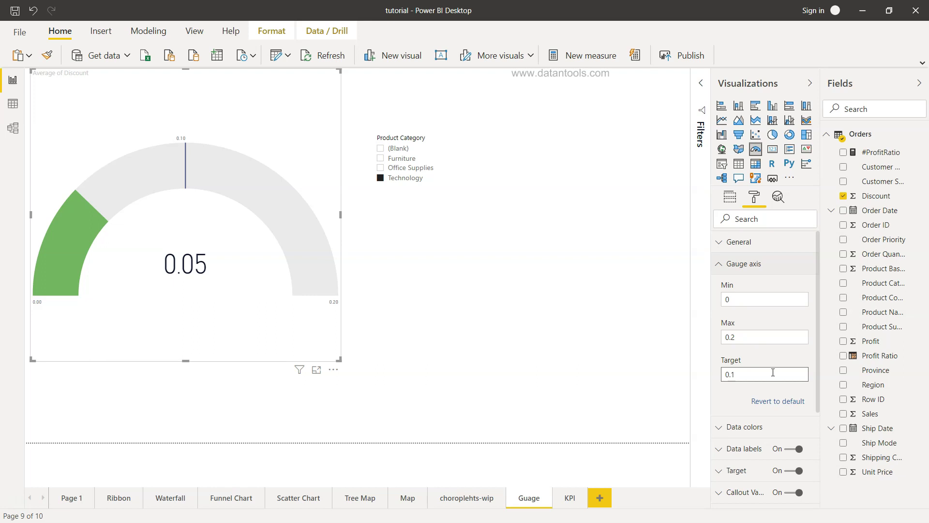
{"action": "scroll", "coordinate": [773, 373], "scroll_direction": "down", "scroll_amount": 3}
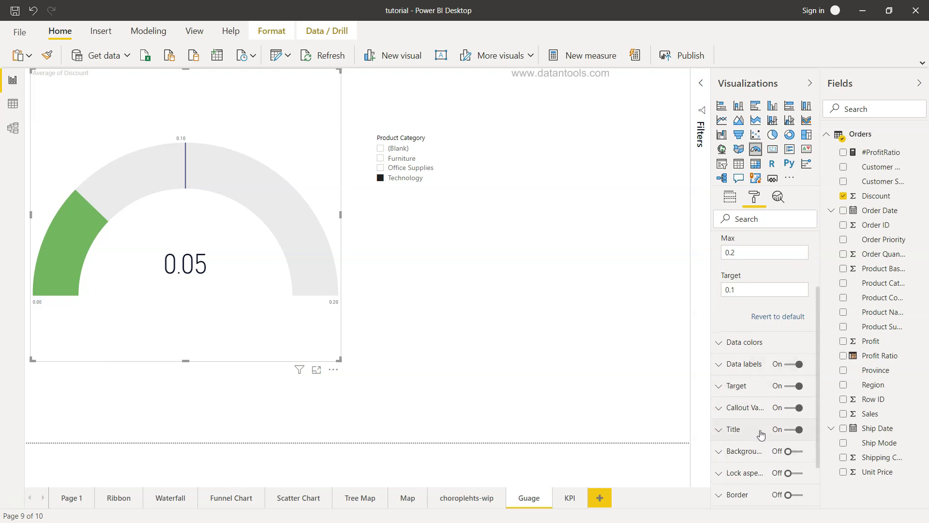
{"action": "left_click", "coordinate": [723, 387]}
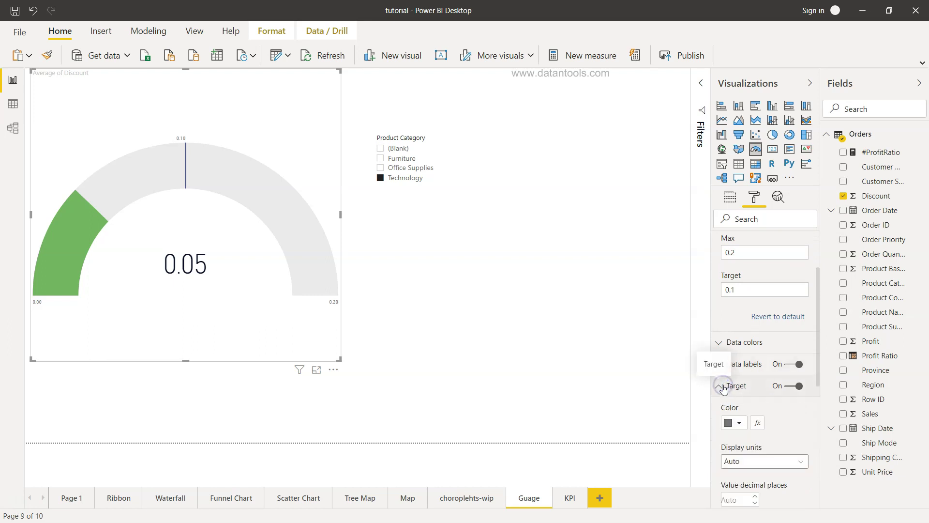
{"action": "scroll", "coordinate": [783, 365], "scroll_direction": "down", "scroll_amount": 4}
{"action": "scroll", "coordinate": [788, 376], "scroll_direction": "down", "scroll_amount": 6}
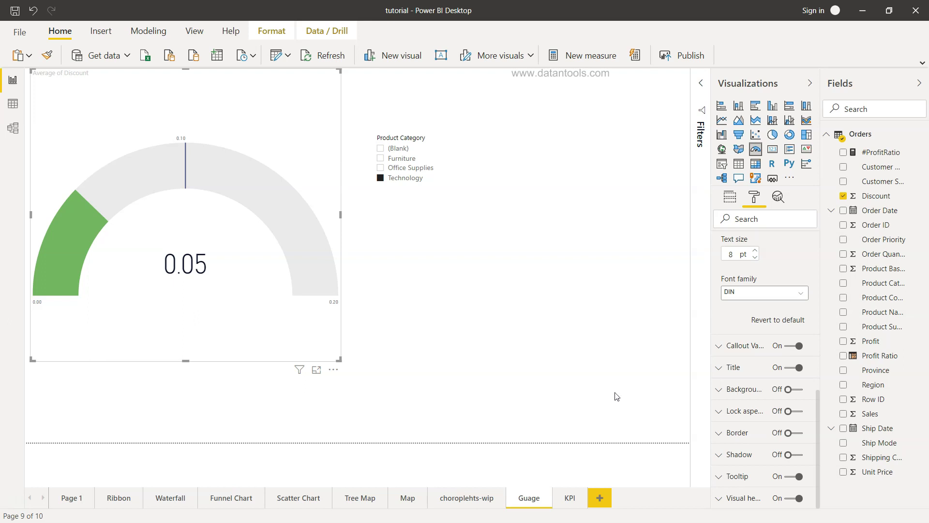
{"action": "left_click", "coordinate": [581, 383]}
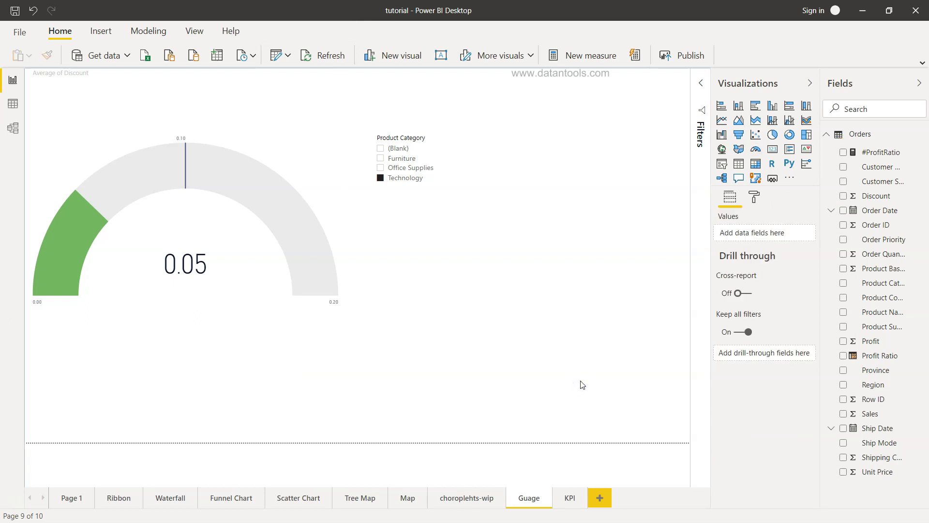